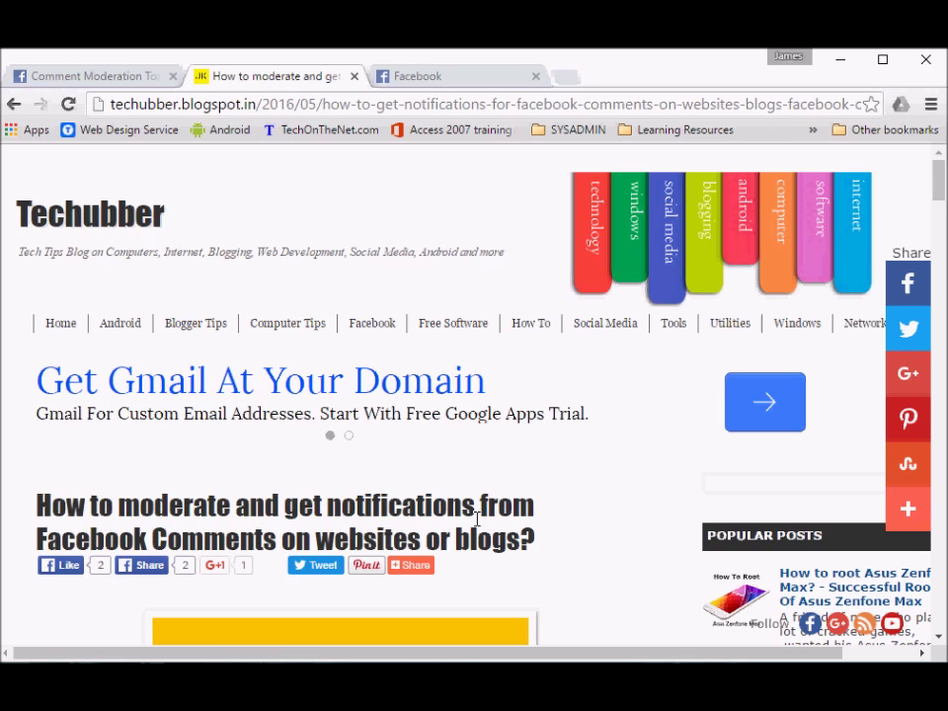
Highlight the article title, then start scrolling through the Techubber post's moderation steps
{"action": "left_click_drag", "start_coordinate": [90, 539], "coordinate": [492, 538]}
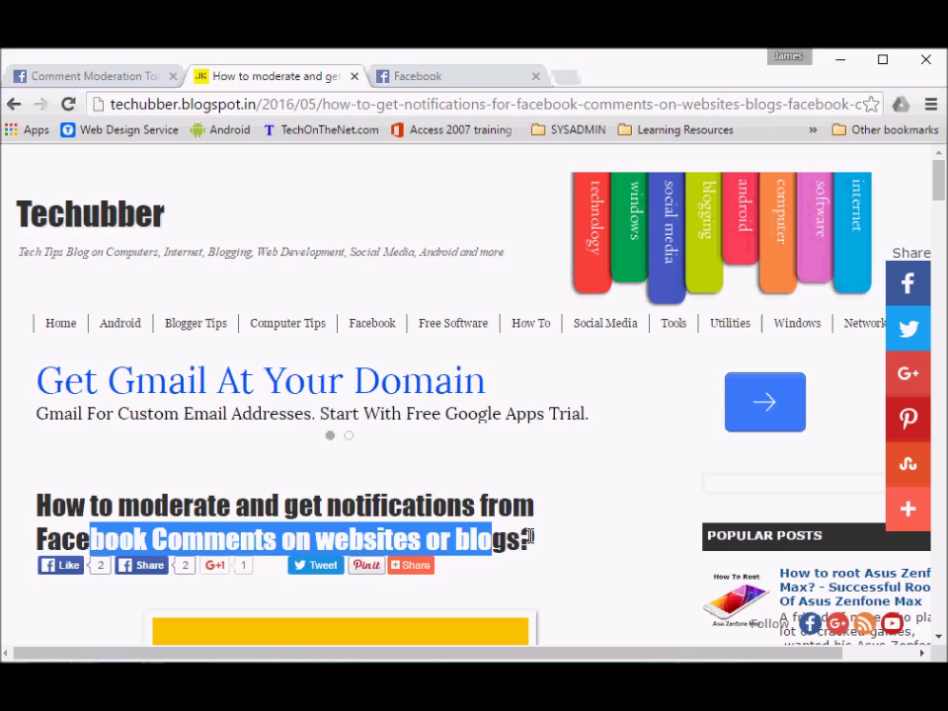
{"action": "left_click", "coordinate": [528, 536]}
{"action": "scroll", "coordinate": [529, 537], "scroll_direction": "down", "scroll_amount": 2}
{"action": "scroll", "coordinate": [531, 543], "scroll_direction": "down", "scroll_amount": 3}
{"action": "scroll", "coordinate": [531, 543], "scroll_direction": "down", "scroll_amount": 2}
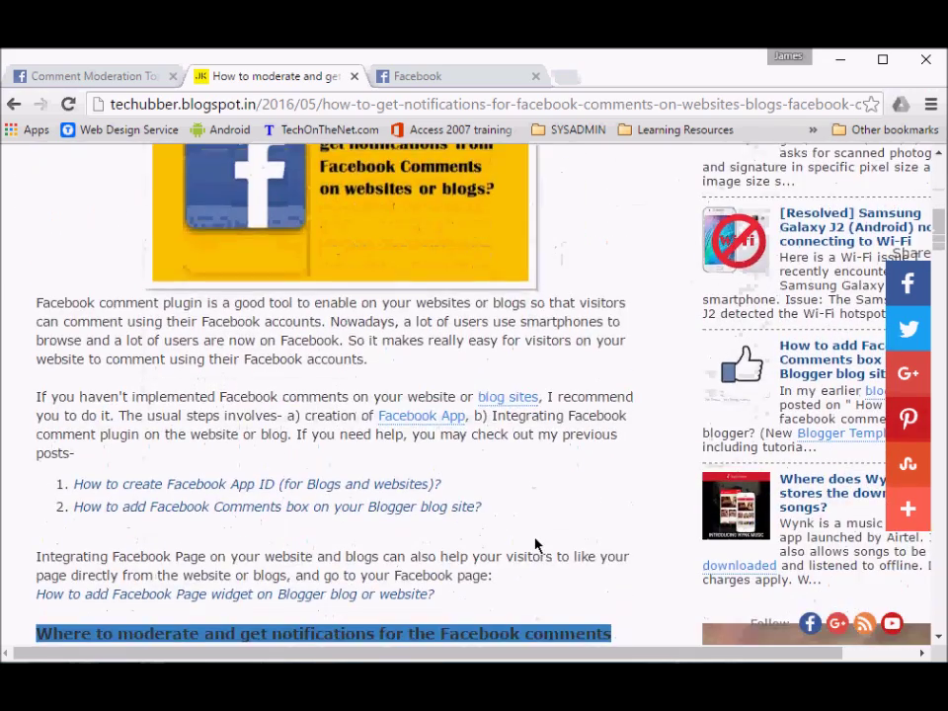
{"action": "scroll", "coordinate": [534, 543], "scroll_direction": "down", "scroll_amount": 1}
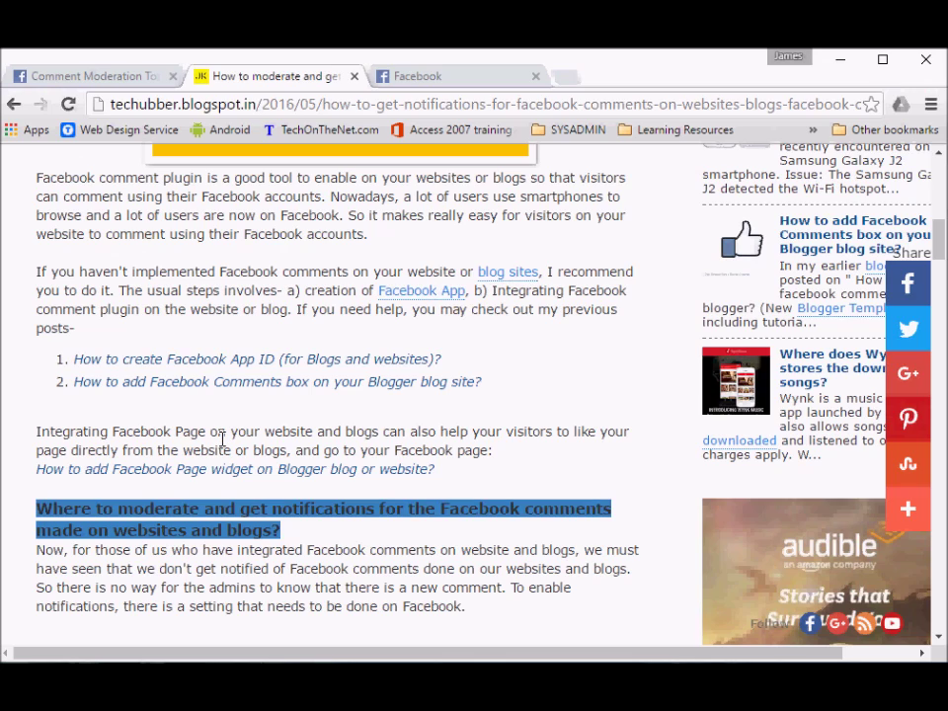
Scroll down to the post's embedded Facebook comments box, which shows no comments yet
{"action": "scroll", "coordinate": [222, 441], "scroll_direction": "down", "scroll_amount": 2}
{"action": "scroll", "coordinate": [223, 444], "scroll_direction": "down", "scroll_amount": 5}
{"action": "scroll", "coordinate": [222, 449], "scroll_direction": "down", "scroll_amount": 4}
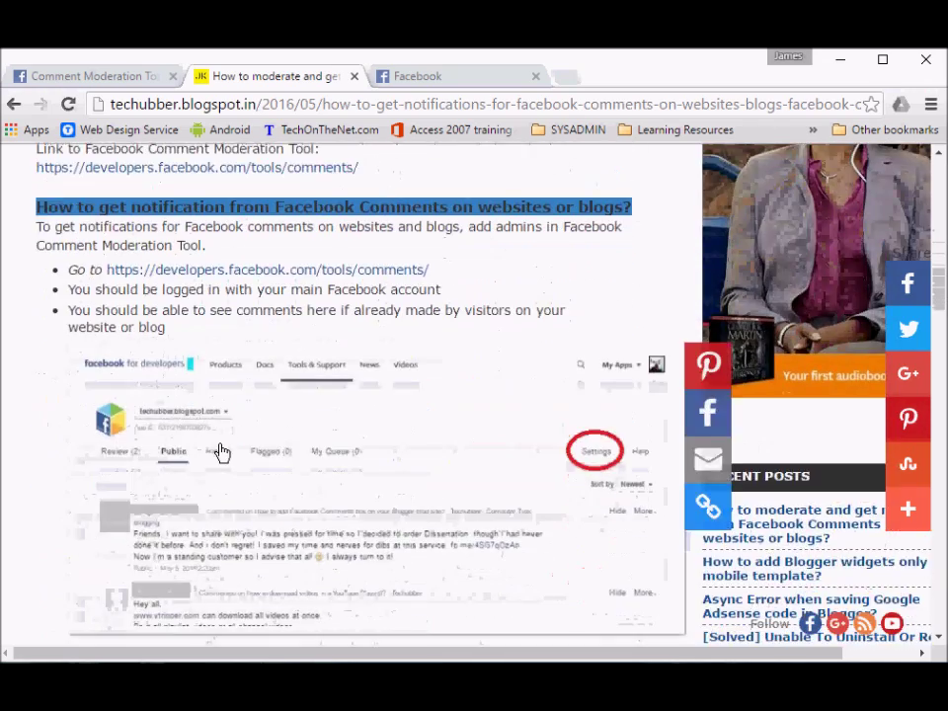
{"action": "scroll", "coordinate": [222, 452], "scroll_direction": "down", "scroll_amount": 4}
{"action": "scroll", "coordinate": [223, 451], "scroll_direction": "down", "scroll_amount": 5}
{"action": "scroll", "coordinate": [222, 451], "scroll_direction": "down", "scroll_amount": 5}
{"action": "scroll", "coordinate": [222, 451], "scroll_direction": "down", "scroll_amount": 4}
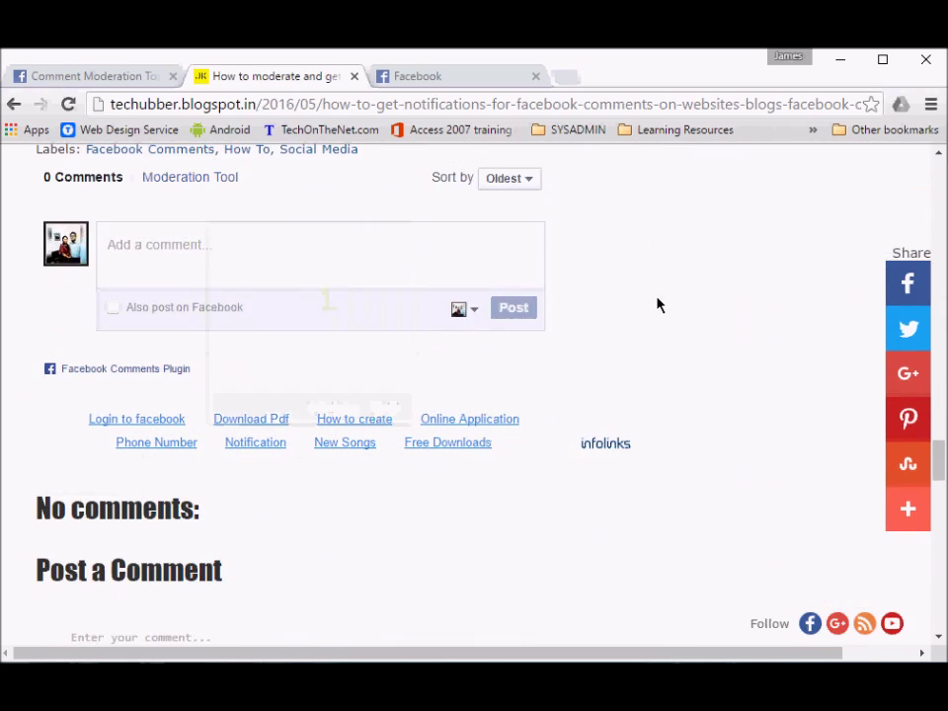
Try the post's 'Add a comment...' box, then switch to the Comment Moderation Tool's five-comment review queue
{"action": "scroll", "coordinate": [599, 305], "scroll_direction": "up", "scroll_amount": 2}
{"action": "left_click", "coordinate": [418, 369]}
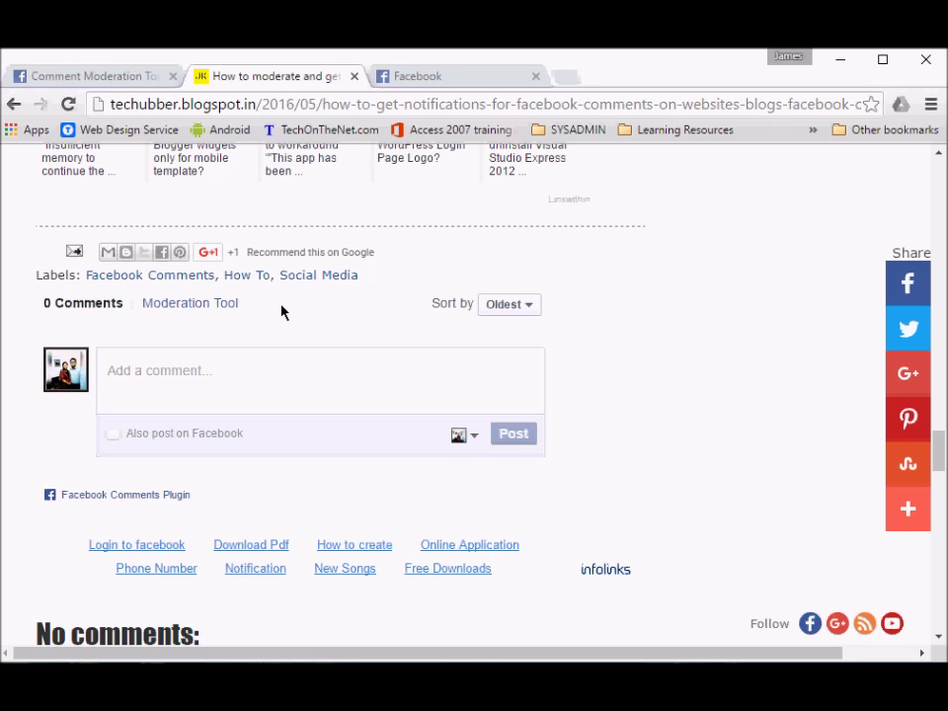
{"action": "left_click", "coordinate": [266, 400]}
{"action": "left_click", "coordinate": [113, 76]}
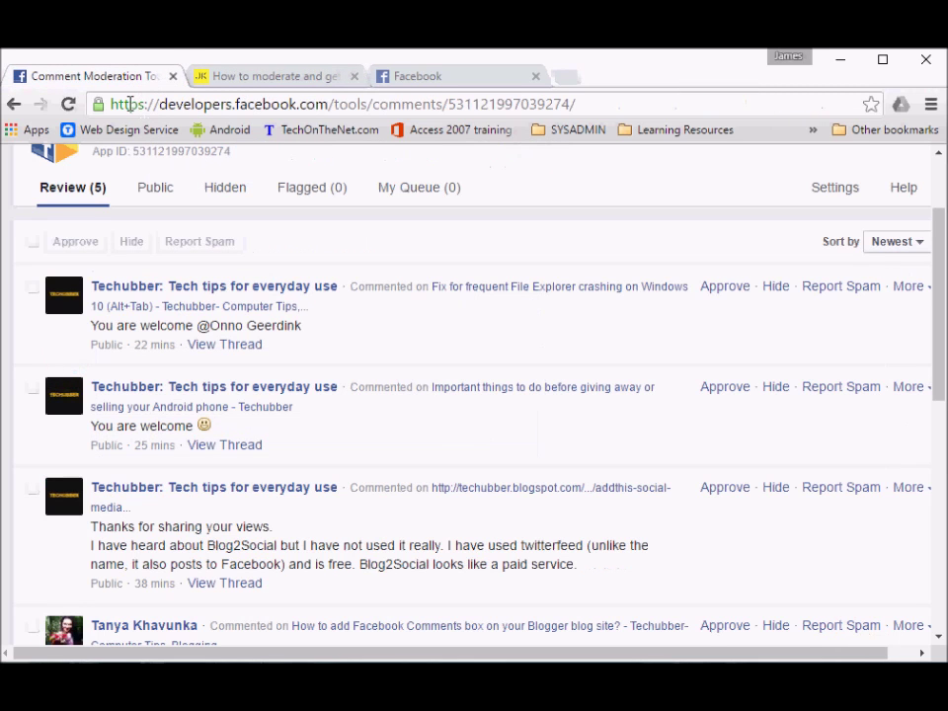
{"action": "left_click_drag", "start_coordinate": [110, 104], "coordinate": [370, 105]}
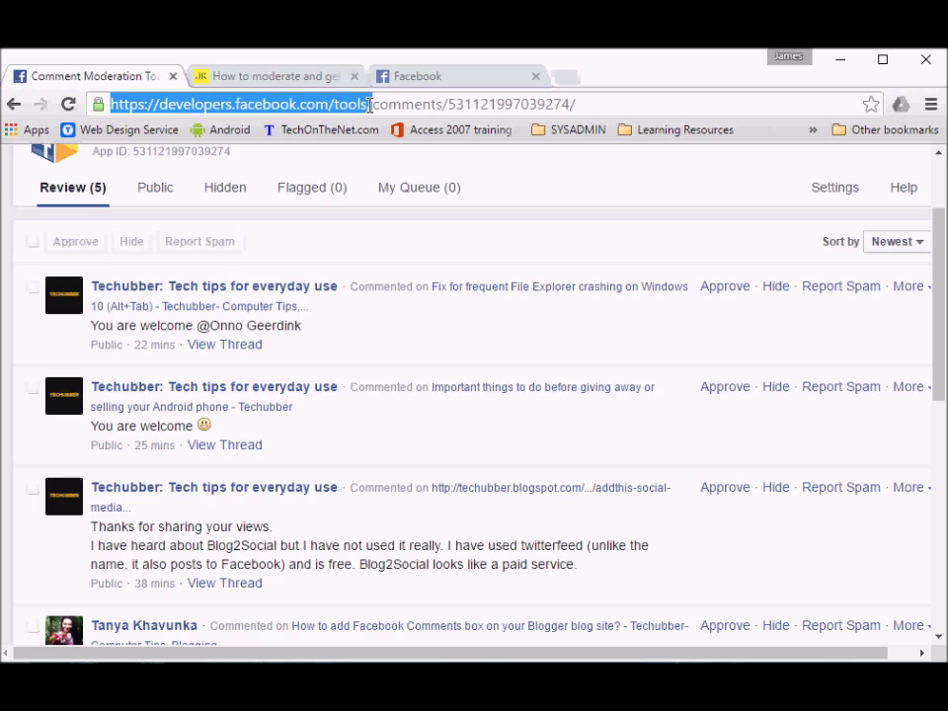
{"action": "left_click_drag", "start_coordinate": [370, 105], "coordinate": [449, 105]}
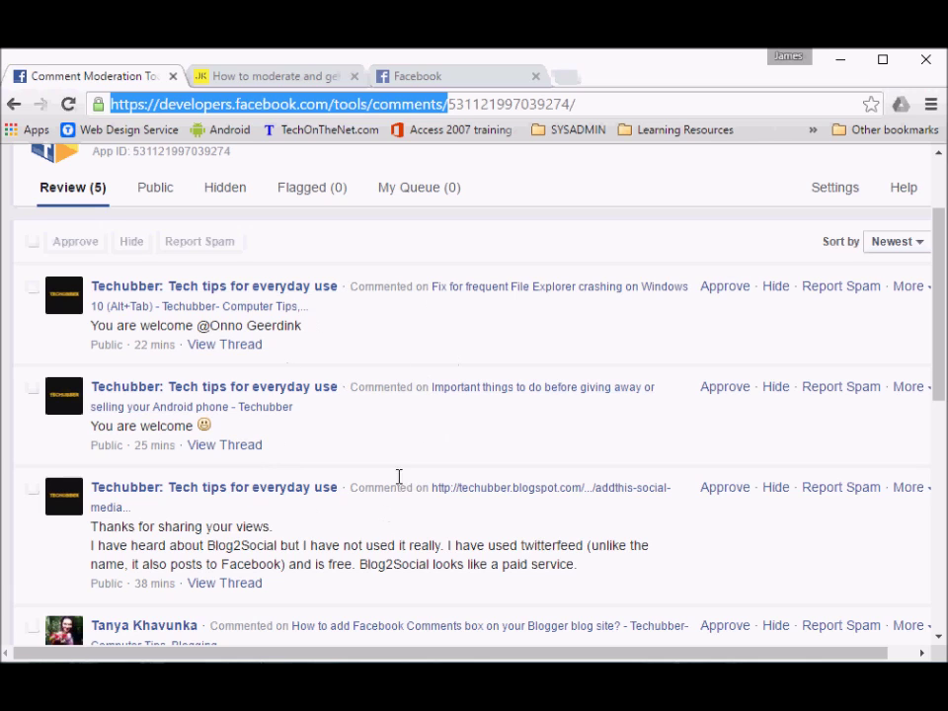
{"action": "scroll", "coordinate": [352, 432], "scroll_direction": "up", "scroll_amount": 2}
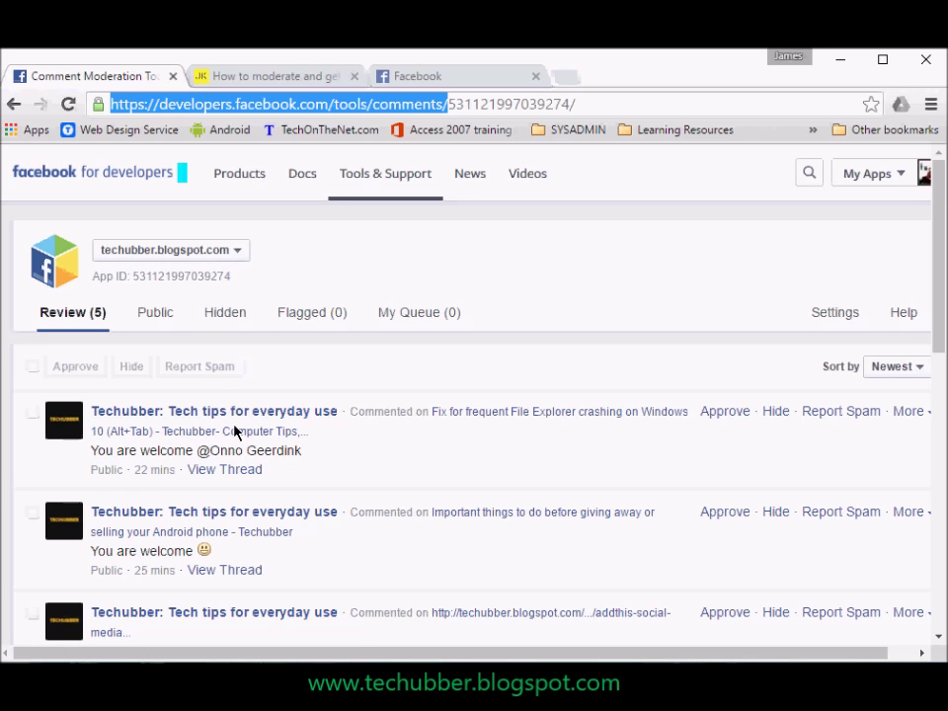
{"action": "scroll", "coordinate": [271, 501], "scroll_direction": "down", "scroll_amount": 3}
{"action": "scroll", "coordinate": [270, 501], "scroll_direction": "down", "scroll_amount": 2}
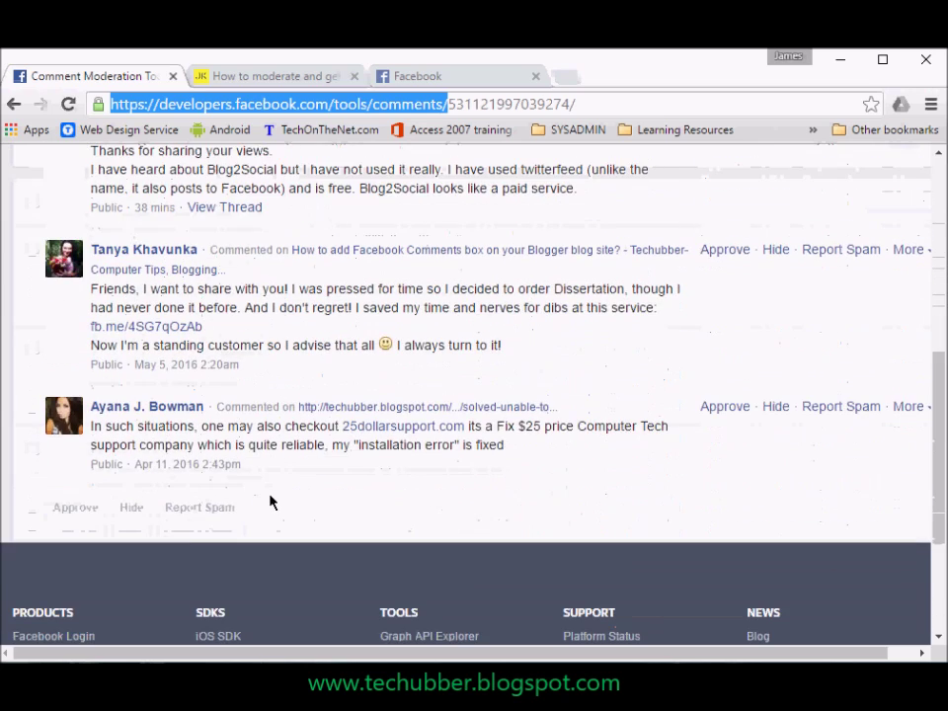
{"action": "scroll", "coordinate": [271, 502], "scroll_direction": "up", "scroll_amount": 3}
{"action": "scroll", "coordinate": [271, 501], "scroll_direction": "up", "scroll_amount": 3}
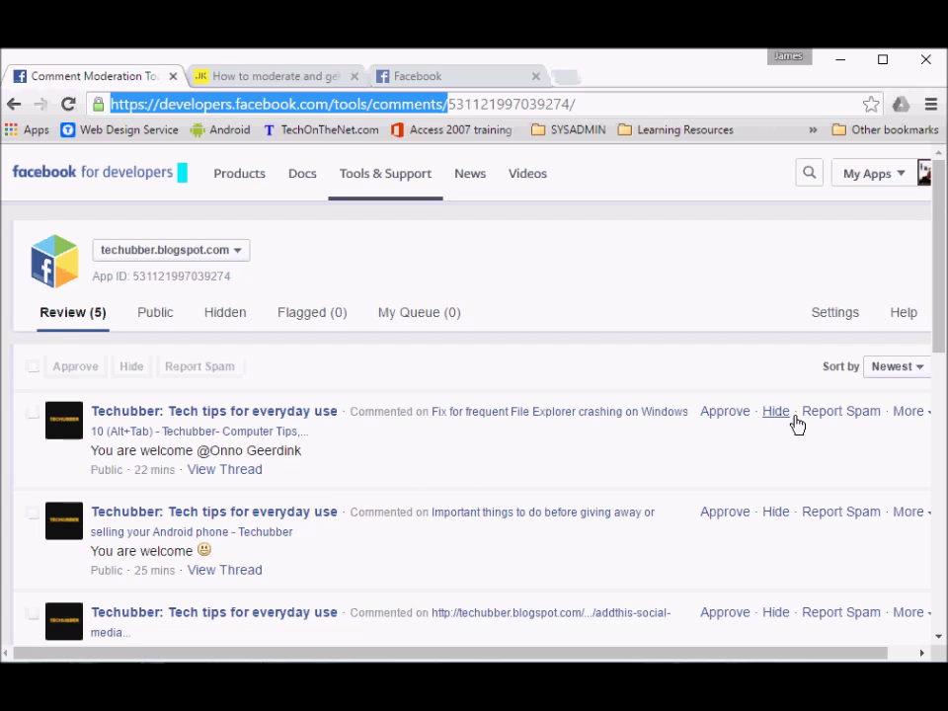
{"action": "left_click", "coordinate": [927, 414]}
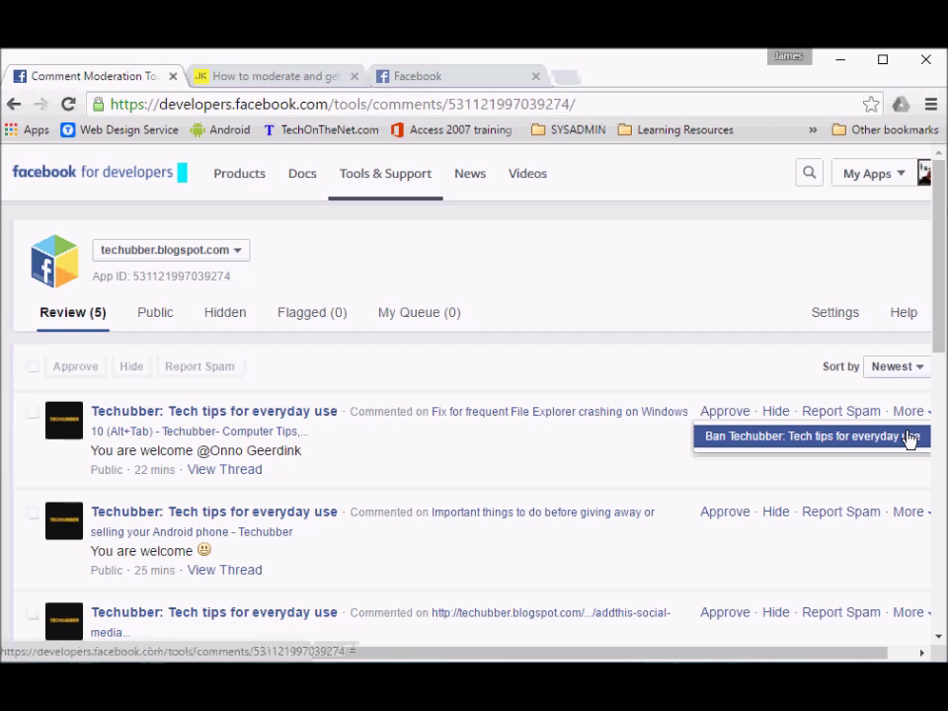
{"action": "left_click", "coordinate": [588, 456]}
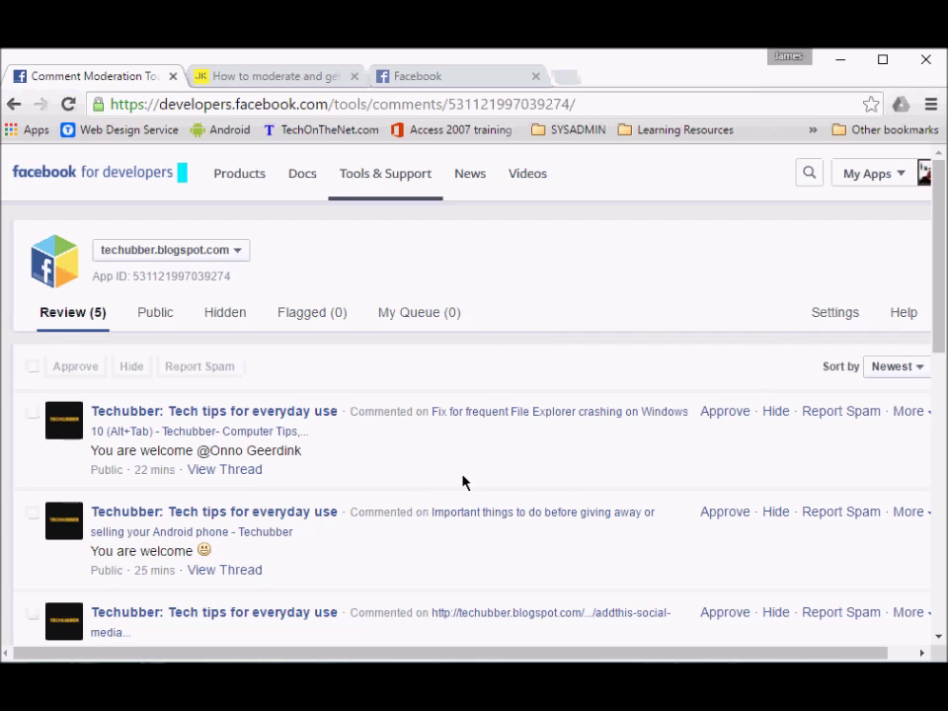
{"action": "left_click", "coordinate": [838, 324]}
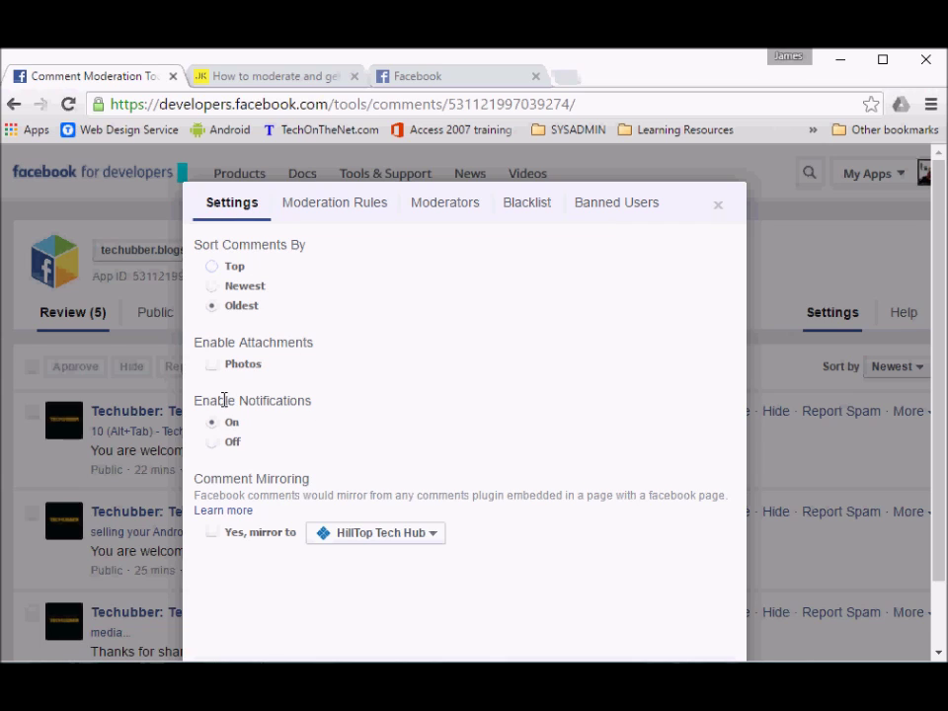
Leave Enable Notifications set to On and check the Moderators tab's list in Settings
{"action": "left_click_drag", "start_coordinate": [197, 401], "coordinate": [297, 400]}
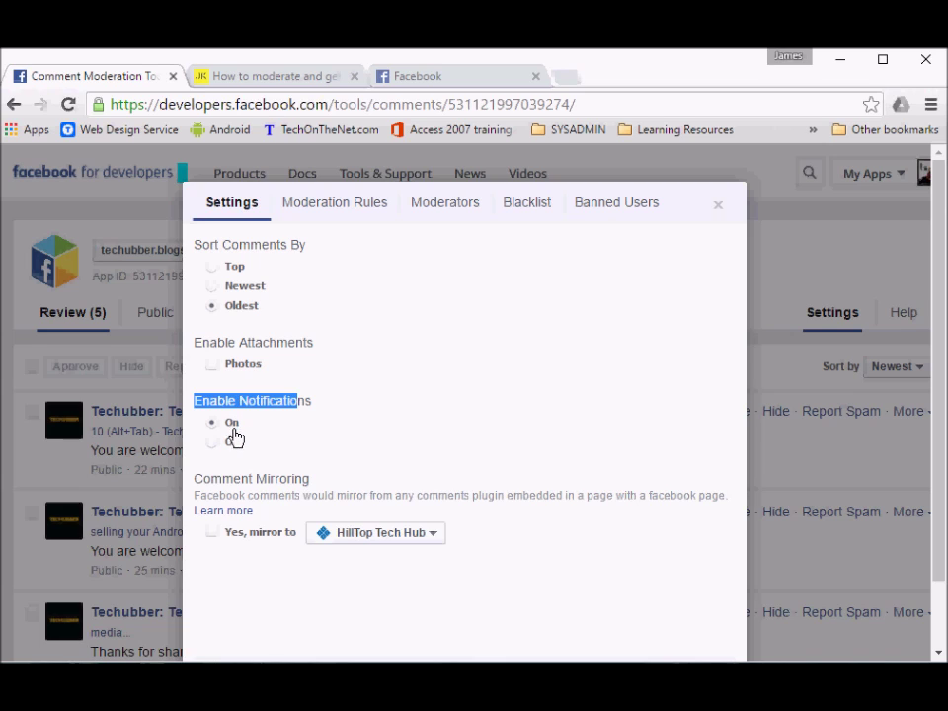
{"action": "left_click", "coordinate": [330, 426]}
{"action": "left_click_drag", "start_coordinate": [308, 432], "coordinate": [200, 403]}
{"action": "left_click", "coordinate": [281, 430]}
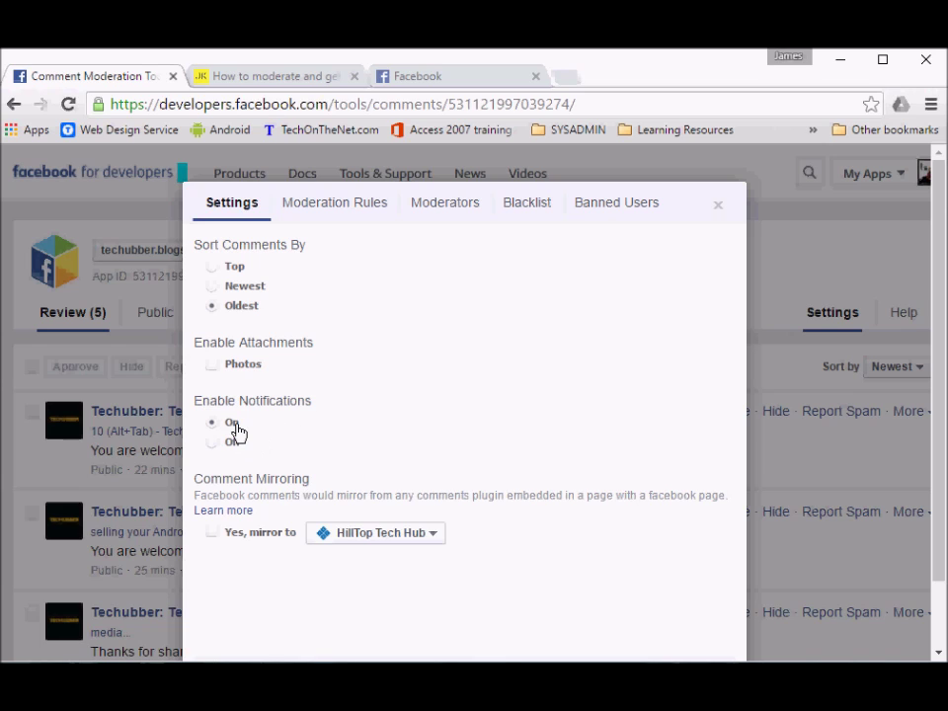
{"action": "left_click", "coordinate": [432, 208]}
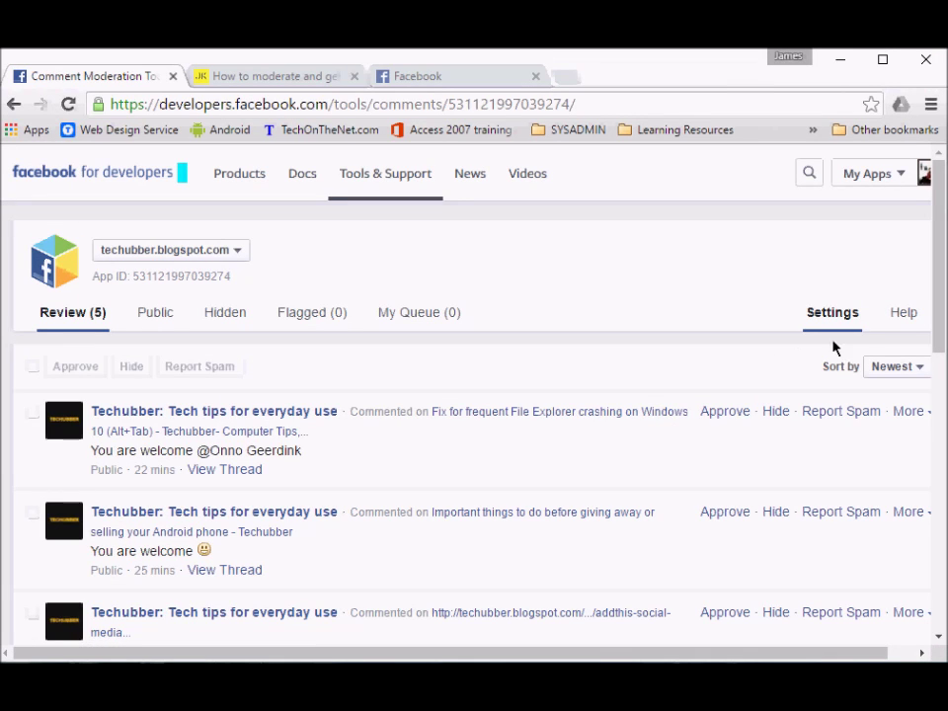
Reopen the comment tool's Settings and view the Moderators tab again
{"action": "left_click", "coordinate": [842, 321]}
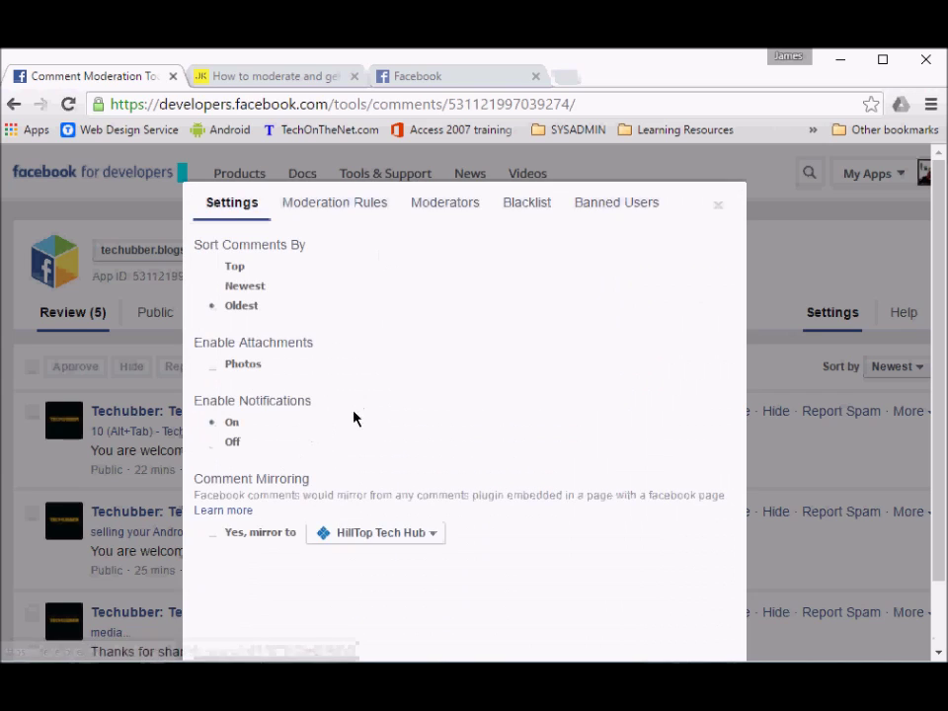
{"action": "left_click", "coordinate": [447, 206]}
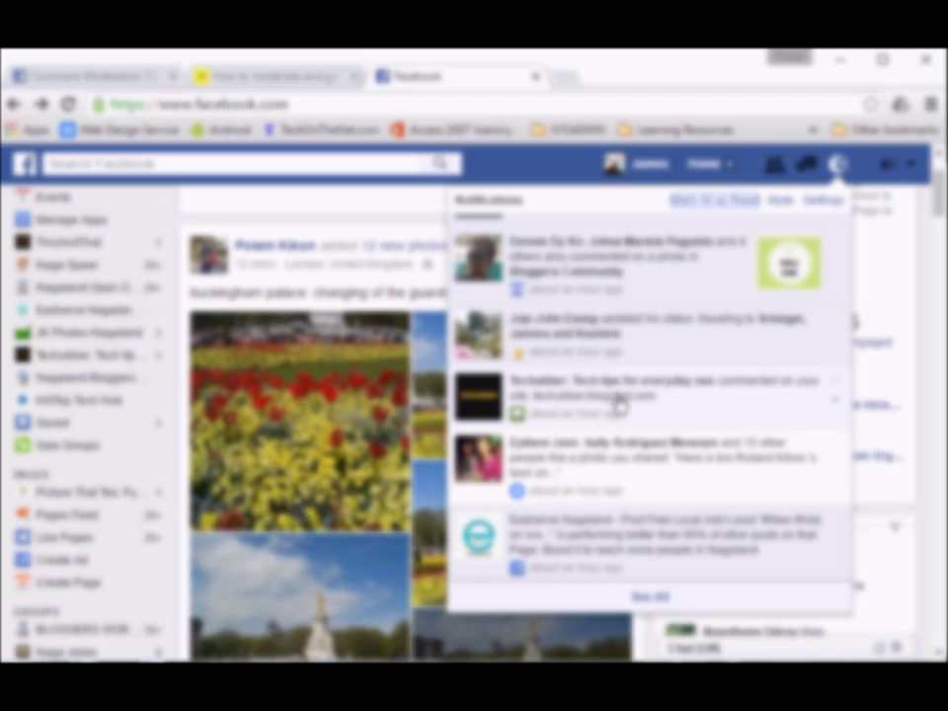
Open the Techubber blog-comment notification, select part of the address, and follow it to the moderation page
{"action": "left_click", "coordinate": [610, 407]}
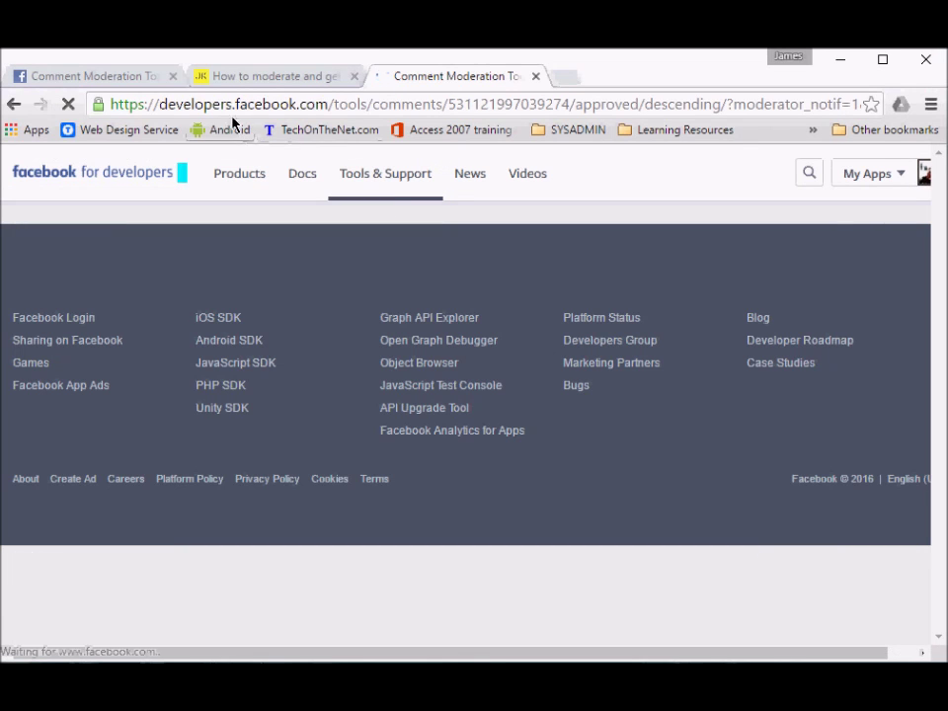
{"action": "left_click_drag", "start_coordinate": [148, 104], "coordinate": [371, 105]}
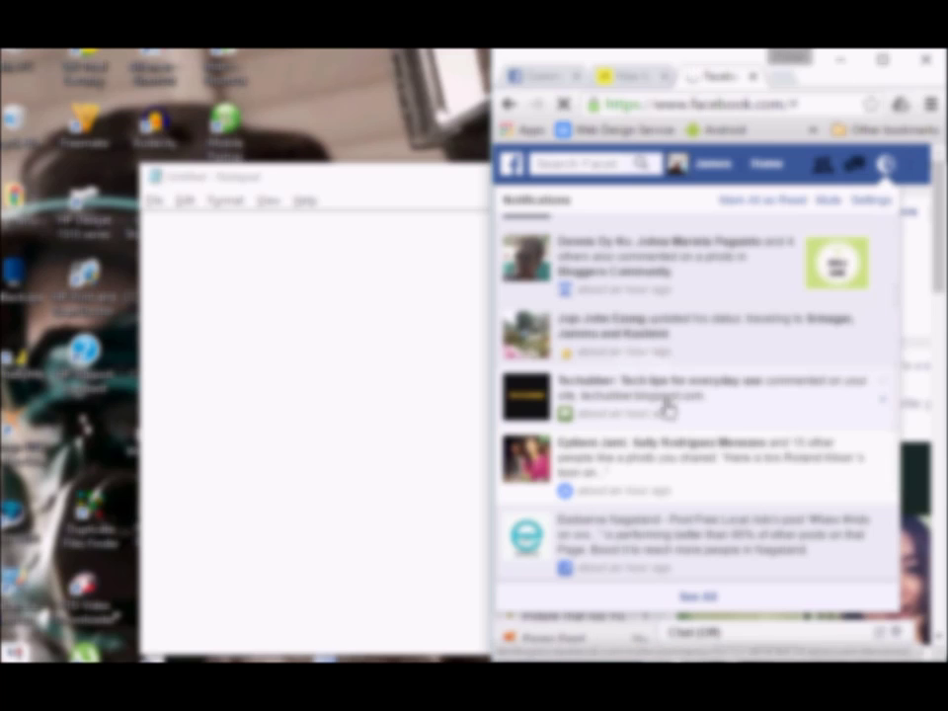
{"action": "left_click", "coordinate": [667, 406]}
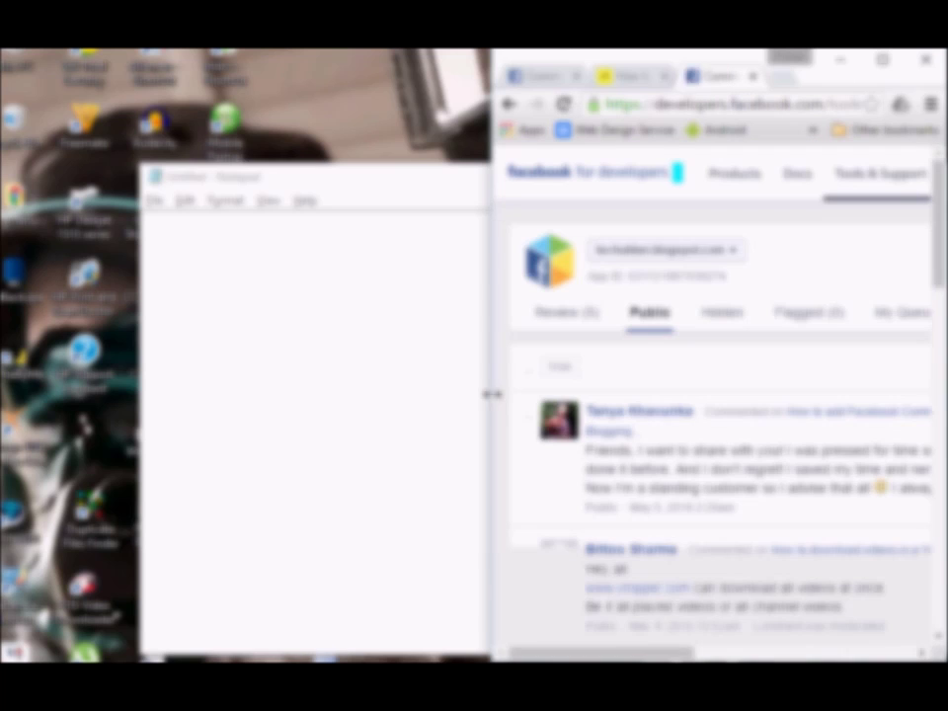
Widen the browser, glance at the blog post's comment box, then reopen the moderation tool's Settings
{"action": "left_click_drag", "start_coordinate": [490, 391], "coordinate": [16, 395]}
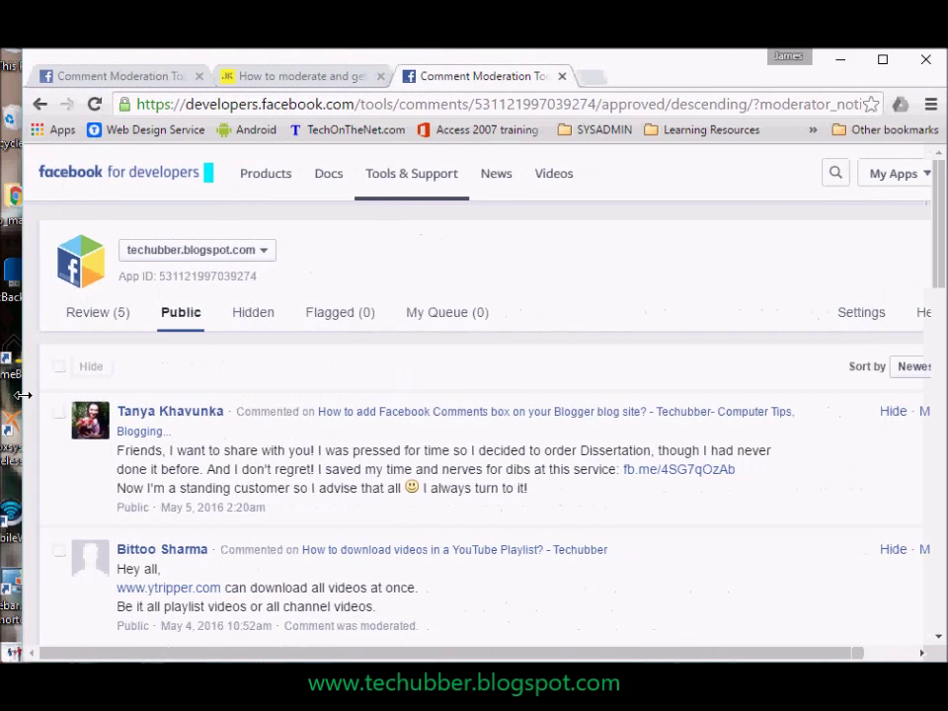
{"action": "left_click", "coordinate": [226, 76]}
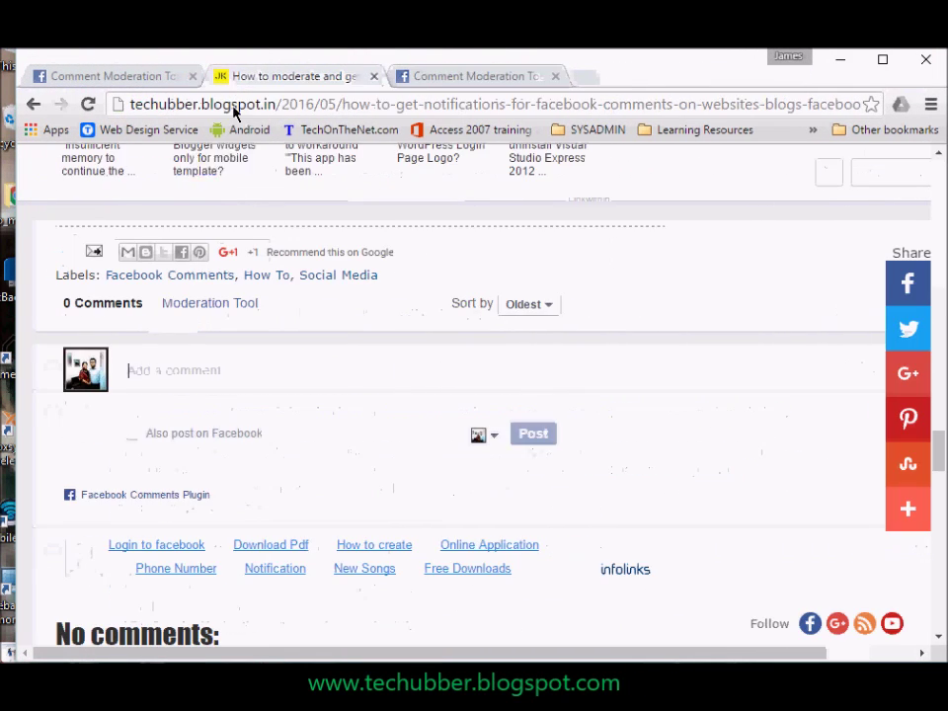
{"action": "scroll", "coordinate": [341, 491], "scroll_direction": "down", "scroll_amount": 3}
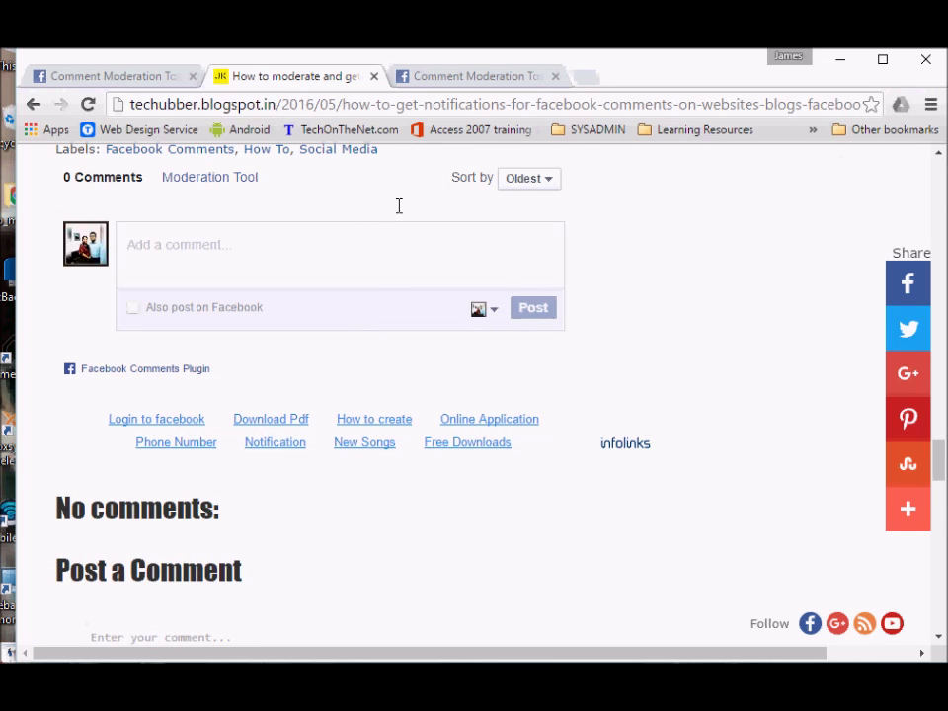
{"action": "left_click", "coordinate": [473, 79]}
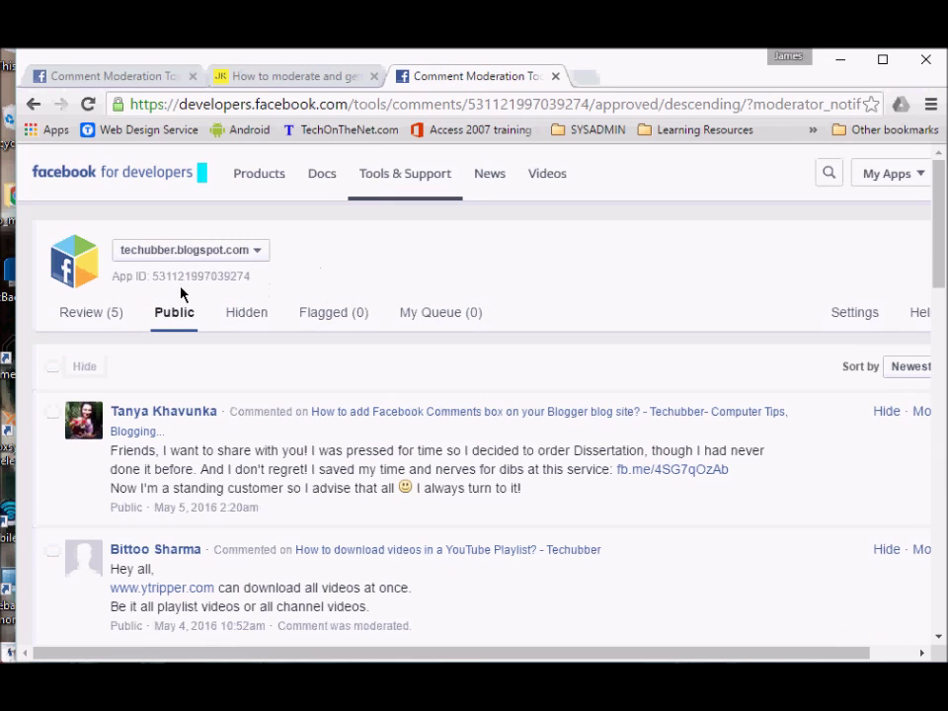
{"action": "left_click", "coordinate": [855, 314]}
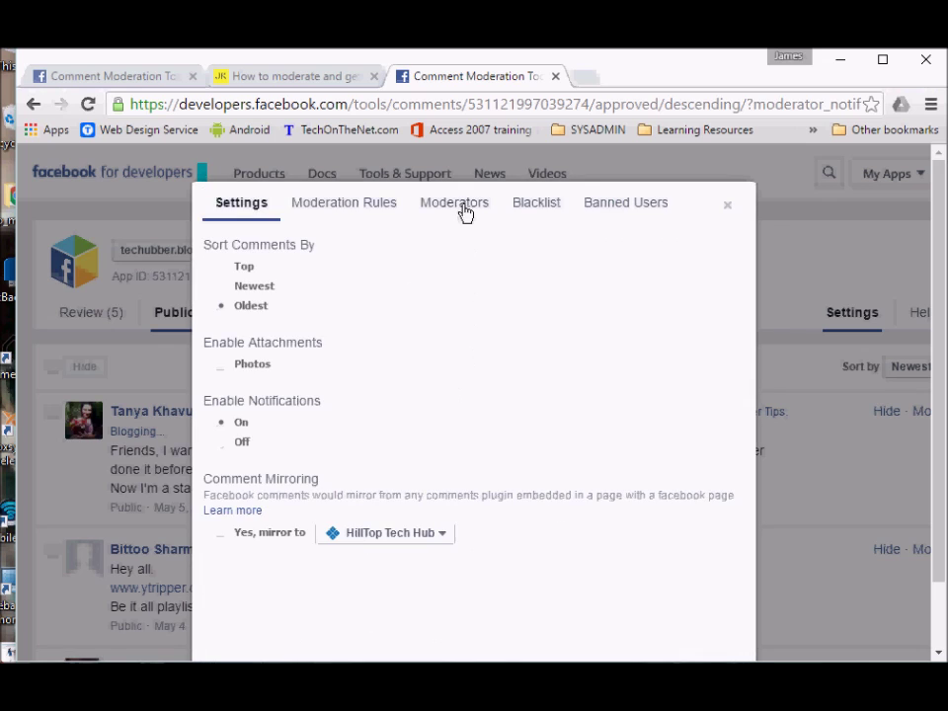
Check the Moderators tab, then scroll through the Review (5) queue of pending blog comments
{"action": "left_click", "coordinate": [464, 212]}
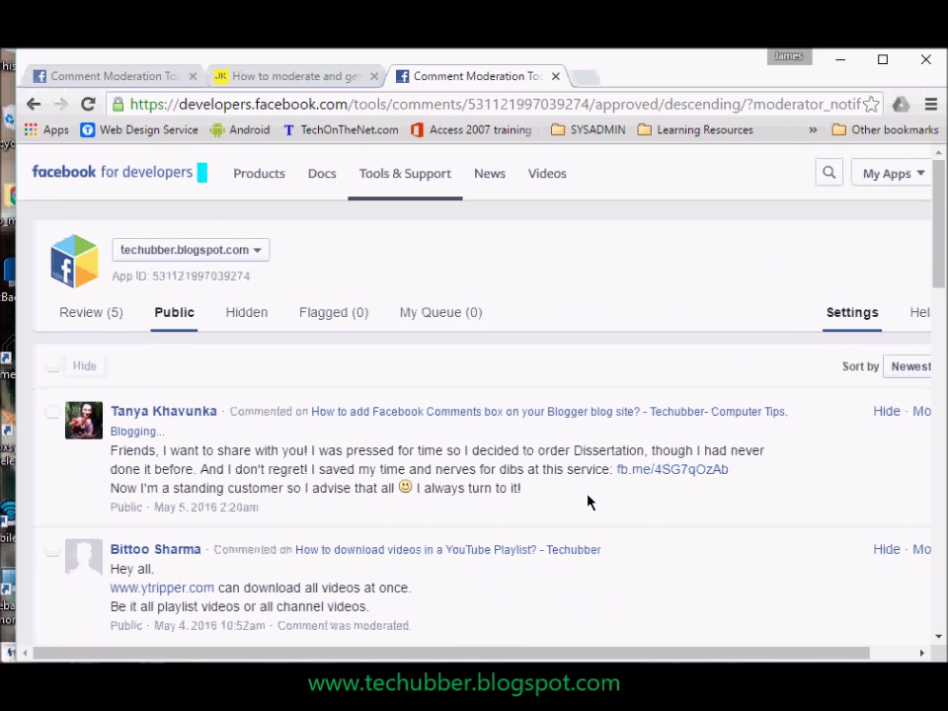
{"action": "left_click", "coordinate": [105, 318]}
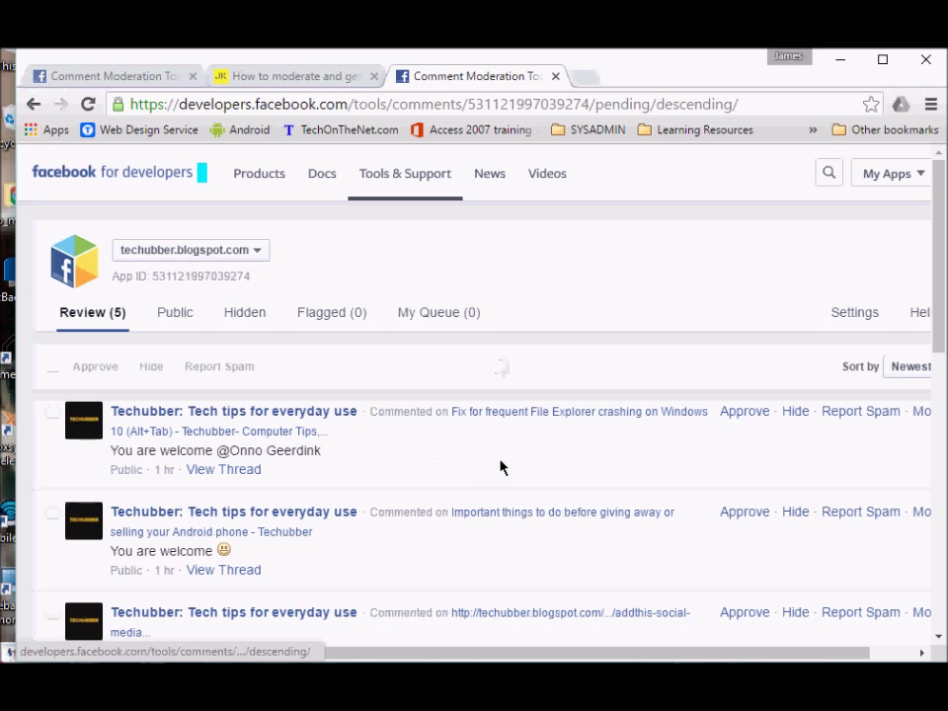
{"action": "scroll", "coordinate": [500, 467], "scroll_direction": "down", "scroll_amount": 1}
{"action": "scroll", "coordinate": [499, 467], "scroll_direction": "down", "scroll_amount": 1}
{"action": "scroll", "coordinate": [499, 467], "scroll_direction": "down", "scroll_amount": 1}
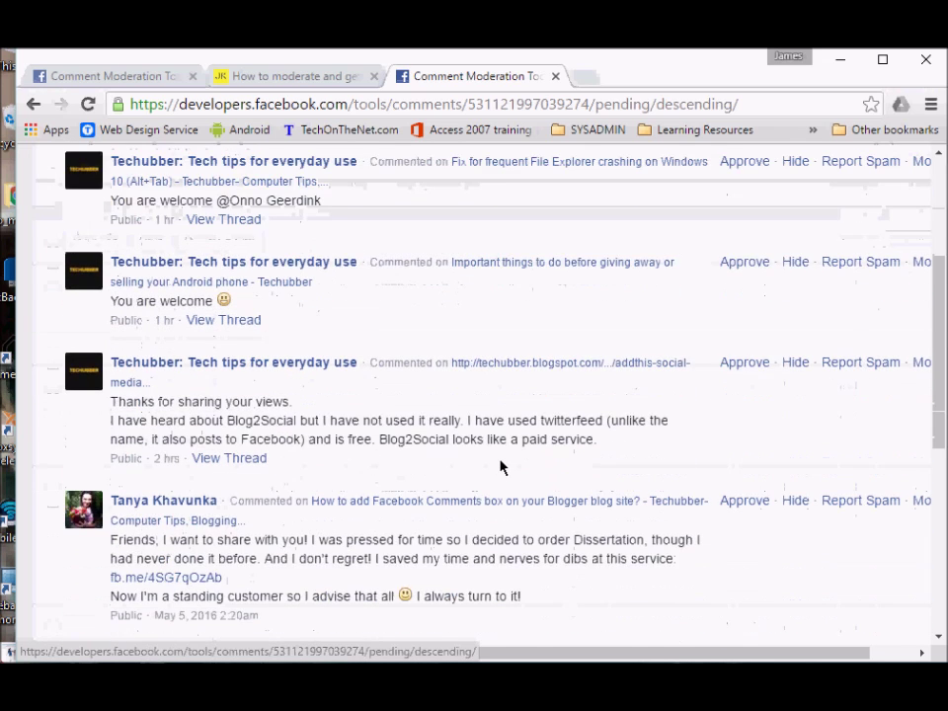
{"action": "scroll", "coordinate": [500, 467], "scroll_direction": "up", "scroll_amount": 1}
{"action": "scroll", "coordinate": [502, 467], "scroll_direction": "up", "scroll_amount": 1}
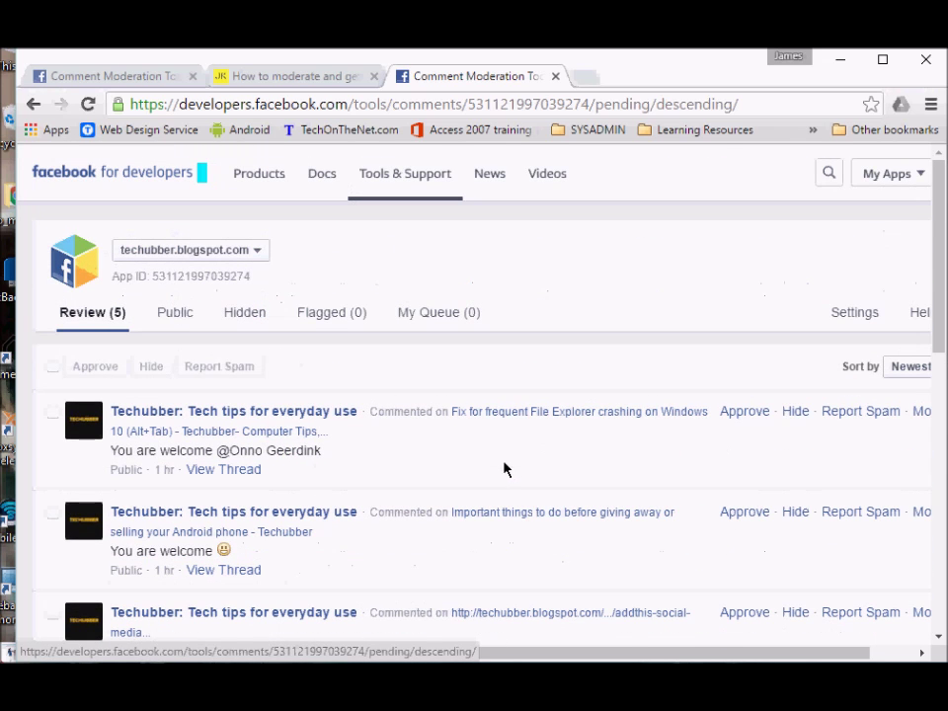